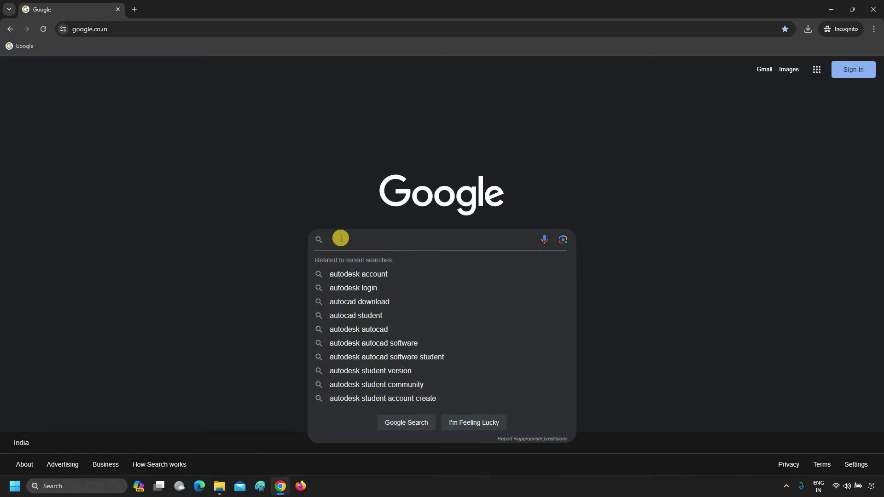
{"action": "type", "text": "autodesk"}
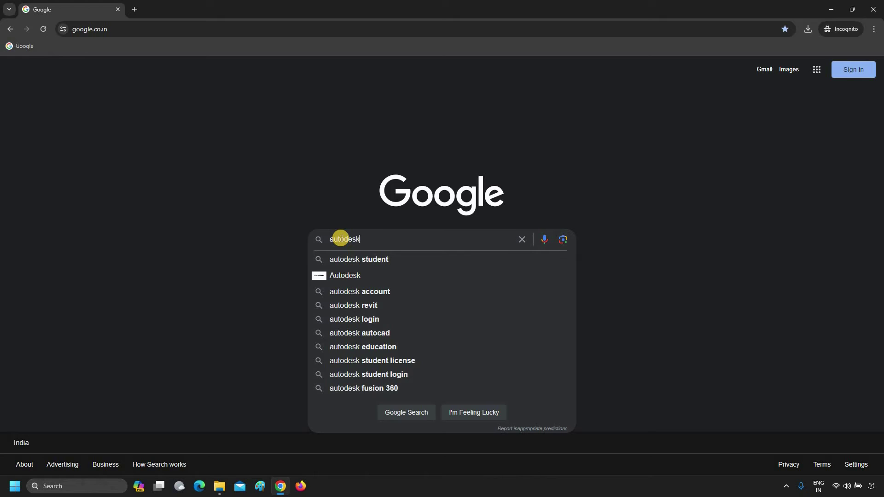
{"action": "type", "text": " studen"}
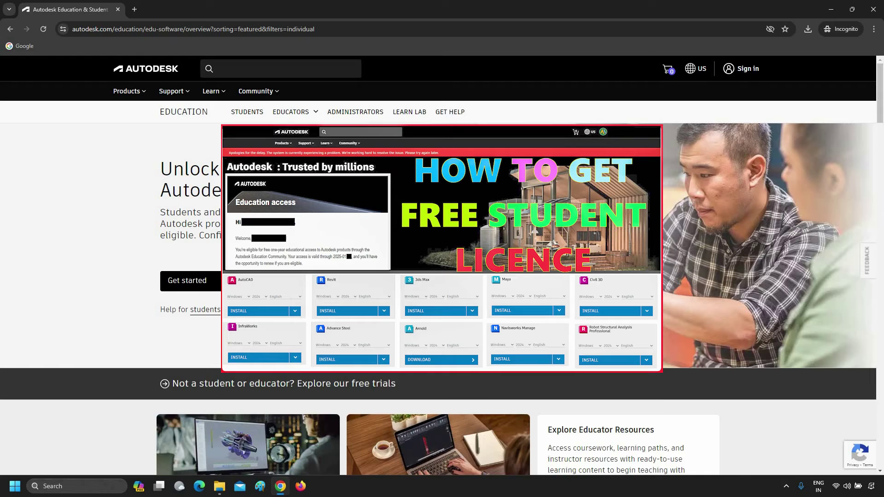
Sign in to Autodesk Account with the account email and password.
{"action": "left_click", "coordinate": [743, 69]}
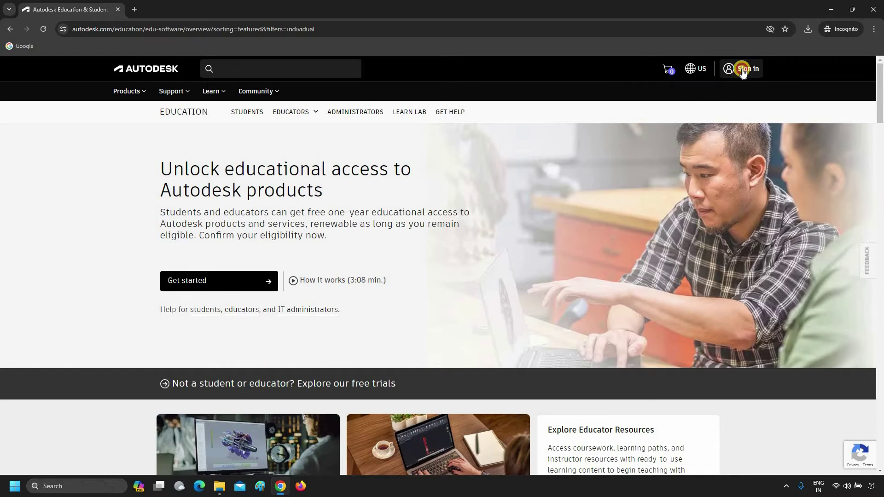
{"action": "left_click", "coordinate": [388, 138]}
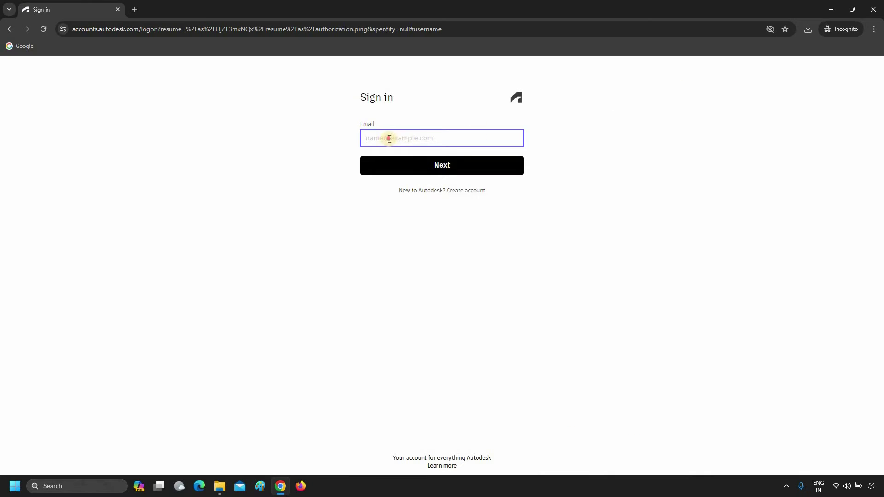
{"action": "type", "text": "[blurred email]"}
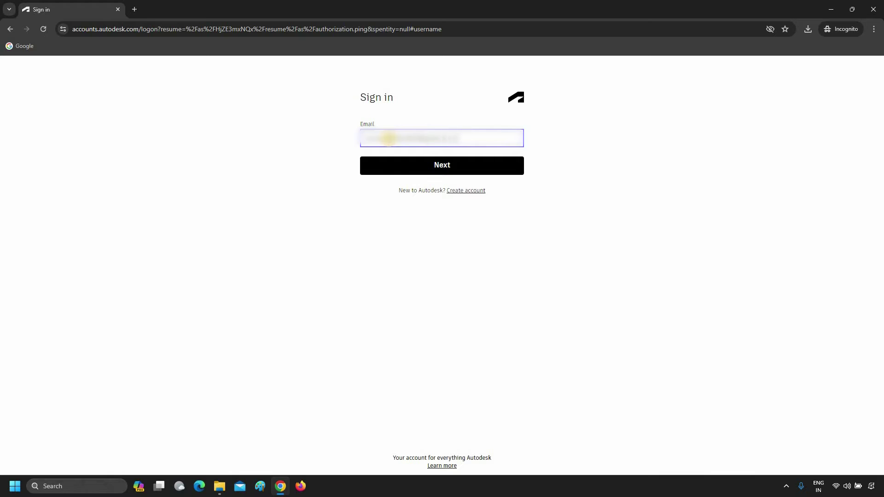
{"action": "left_click", "coordinate": [448, 165]}
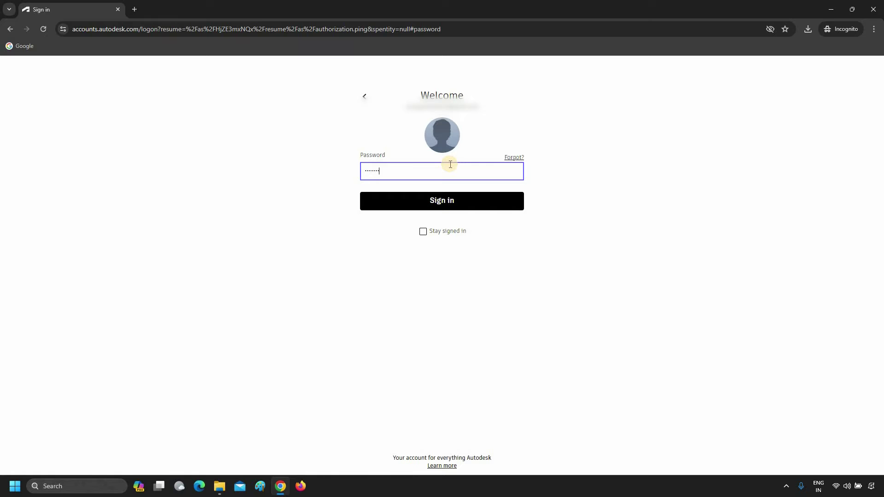
{"action": "key", "text": "Return"}
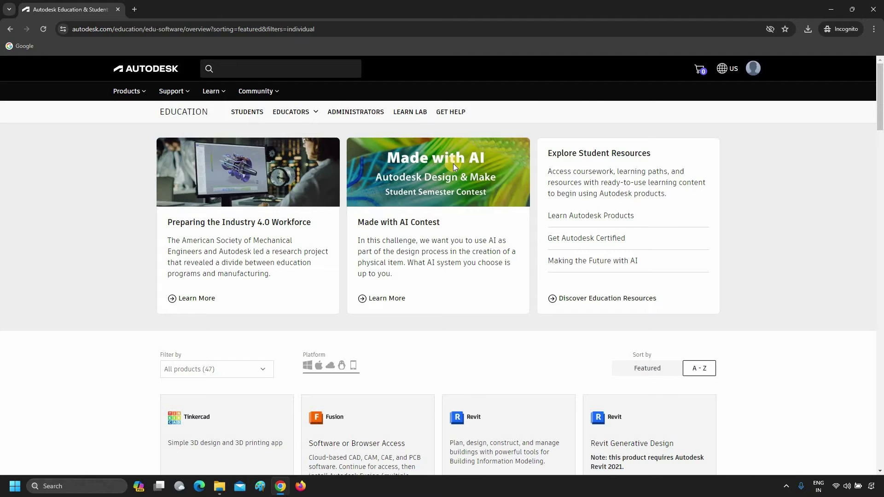
{"action": "scroll", "coordinate": [453, 163], "scroll_direction": "down", "scroll_amount": 4}
{"action": "scroll", "coordinate": [453, 164], "scroll_direction": "down", "scroll_amount": 3}
{"action": "scroll", "coordinate": [454, 164], "scroll_direction": "down", "scroll_amount": 3}
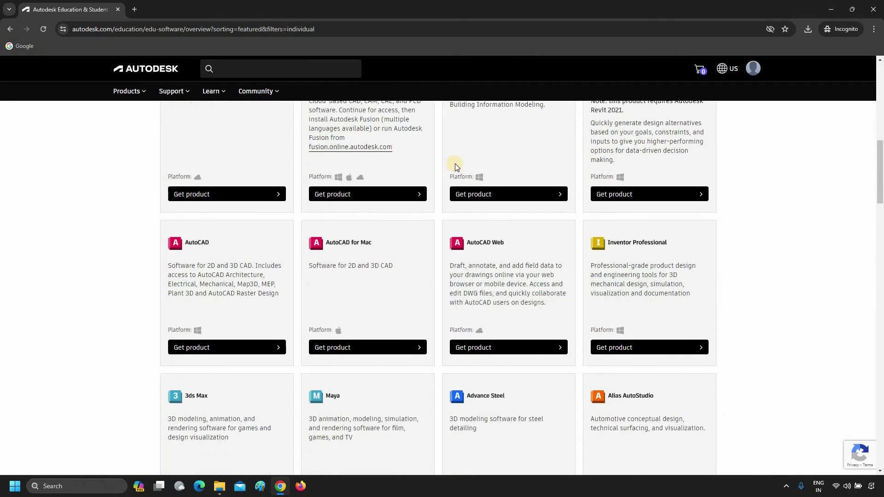
Set the AutoCAD card to Windows, version 2025 and English, and reveal its install/download options.
{"action": "left_click", "coordinate": [275, 289]}
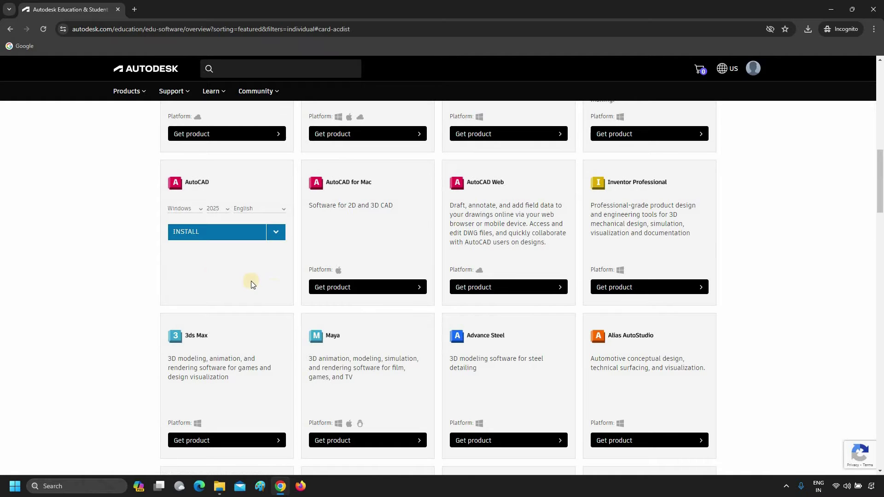
{"action": "left_click", "coordinate": [185, 211]}
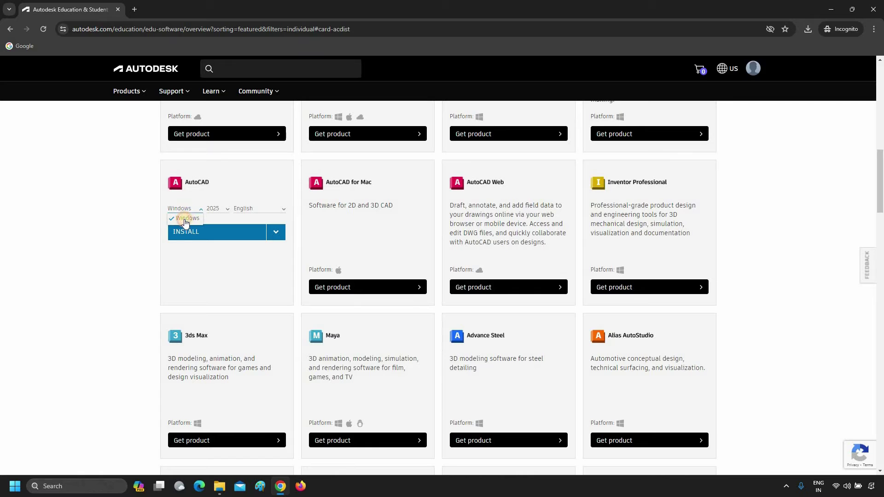
{"action": "left_click", "coordinate": [200, 210]}
{"action": "left_click", "coordinate": [218, 209]}
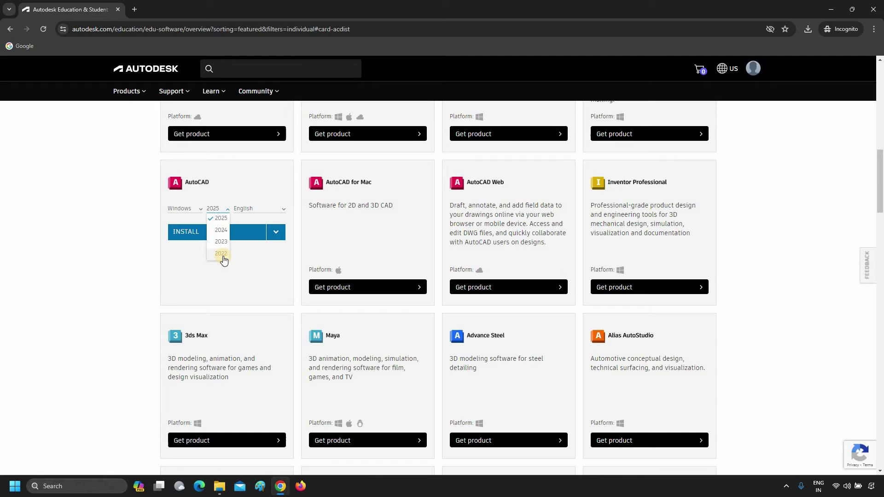
{"action": "left_click", "coordinate": [226, 210]}
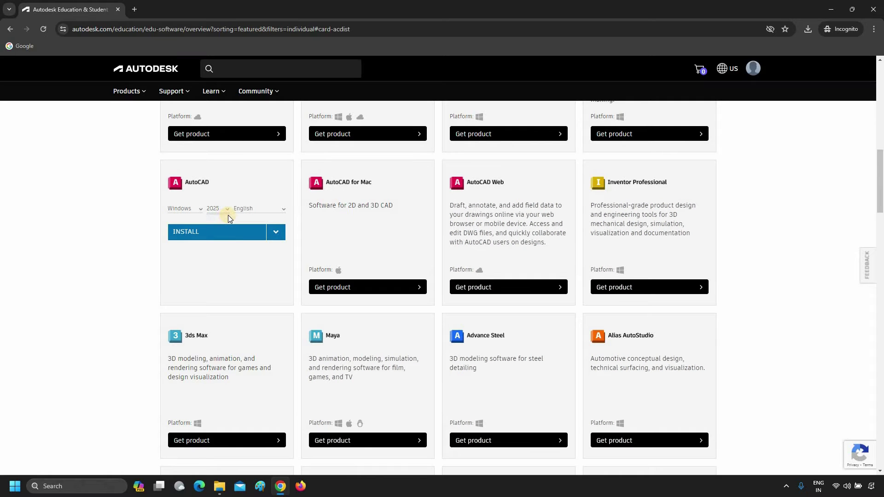
{"action": "left_click", "coordinate": [245, 209]}
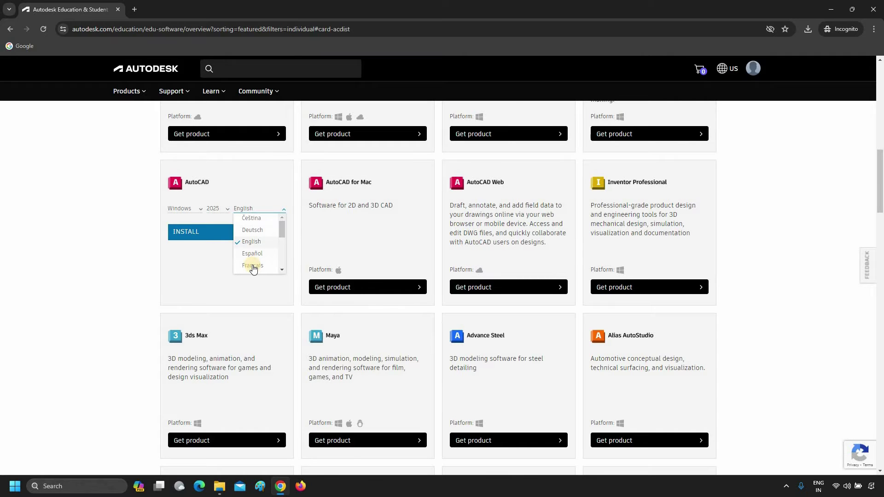
{"action": "left_click", "coordinate": [251, 241]}
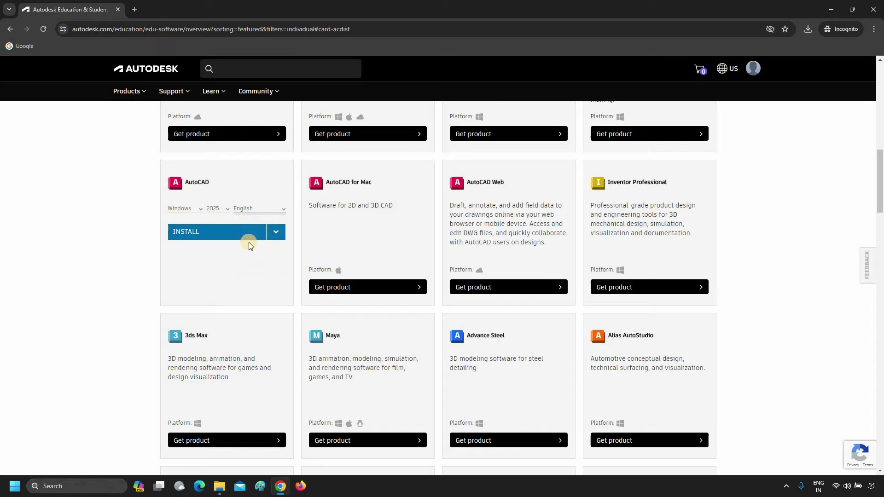
{"action": "left_click", "coordinate": [275, 231]}
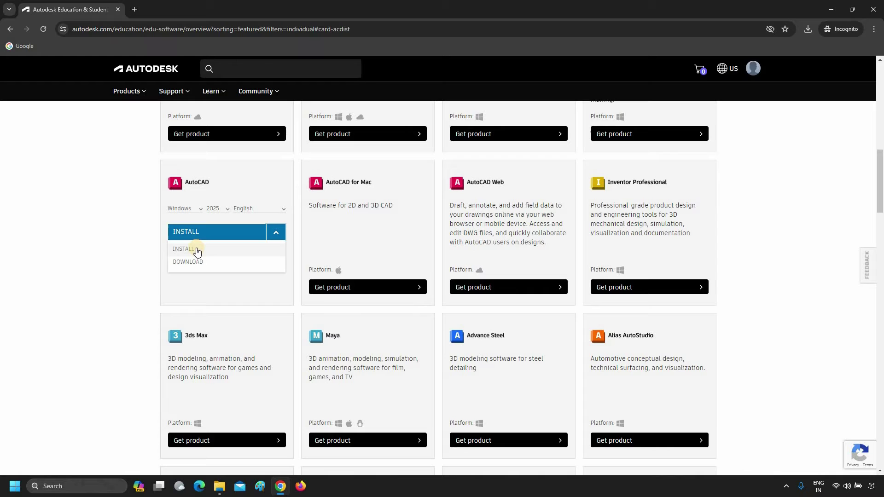
Download the AutoCAD 2025 English Windows installer into Desktop > AutoCad 2025.
{"action": "left_click", "coordinate": [198, 263]}
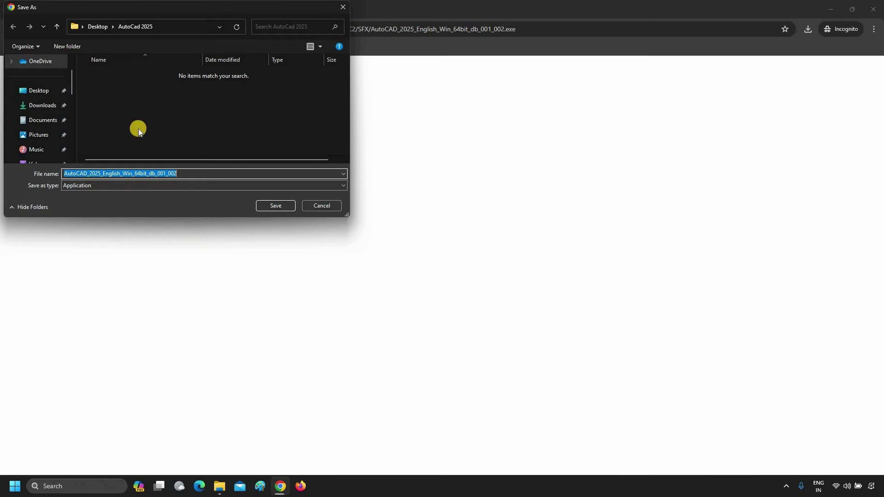
{"action": "left_click", "coordinate": [274, 206]}
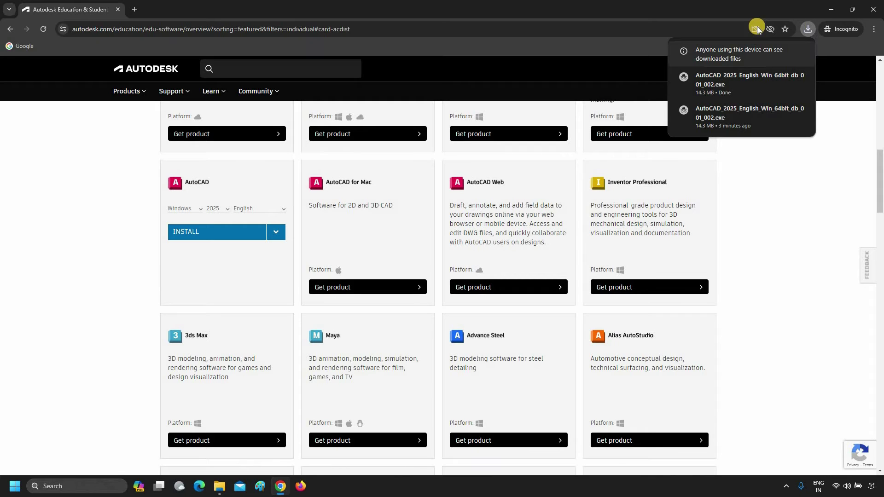
Always allow pop-ups from the Autodesk site in Chrome.
{"action": "left_click", "coordinate": [757, 29]}
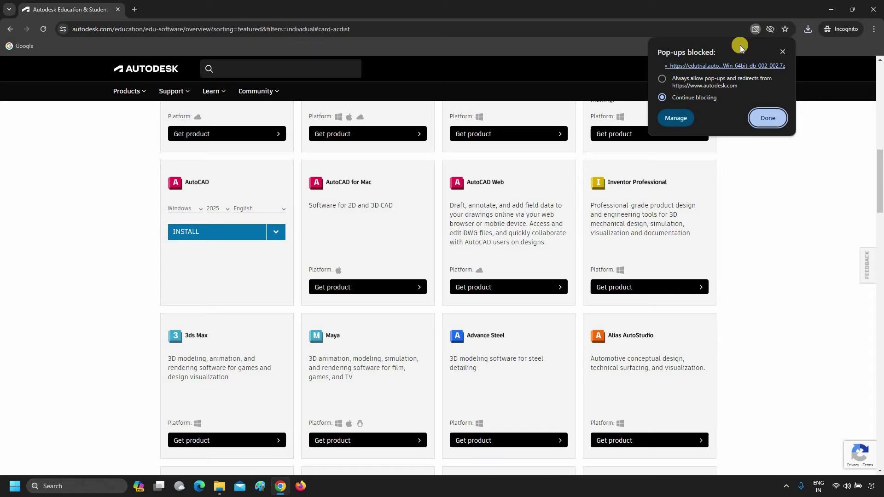
{"action": "left_click", "coordinate": [662, 79]}
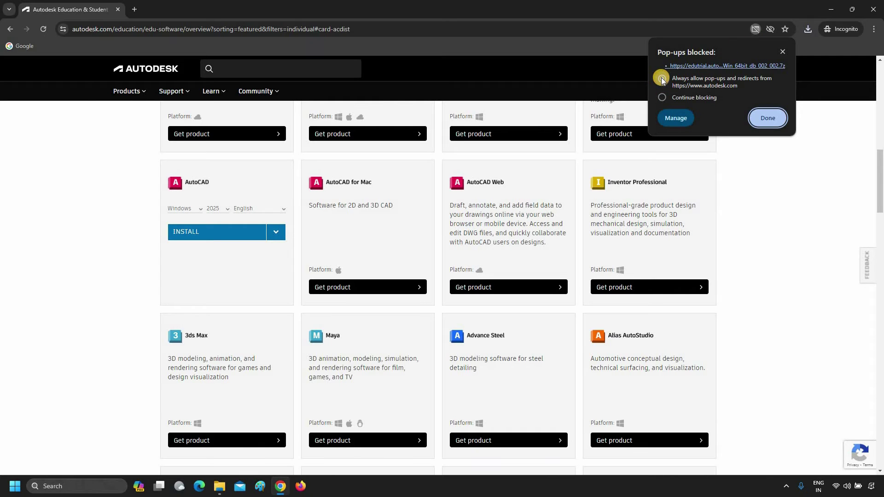
{"action": "left_click", "coordinate": [768, 118]}
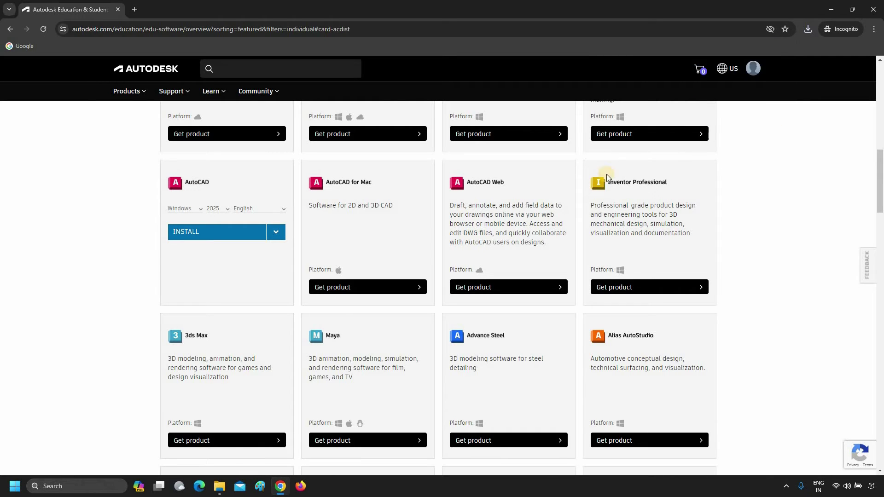
Save a second installer copy and the 7z archive into the AutoCad 2025 folder.
{"action": "left_click", "coordinate": [275, 231]}
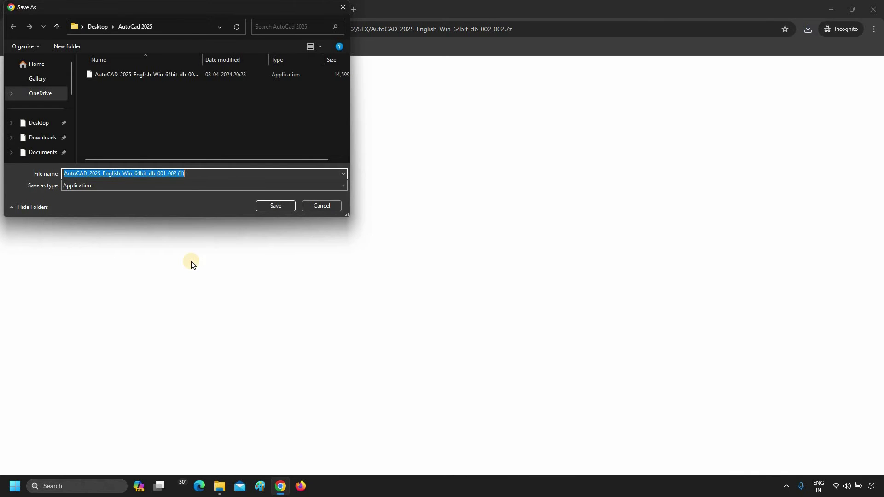
{"action": "left_click", "coordinate": [275, 206]}
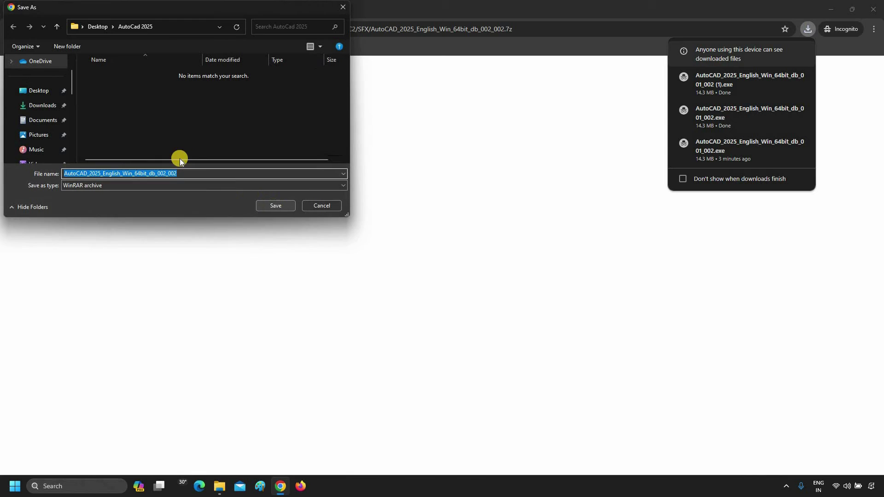
{"action": "left_click", "coordinate": [262, 206]}
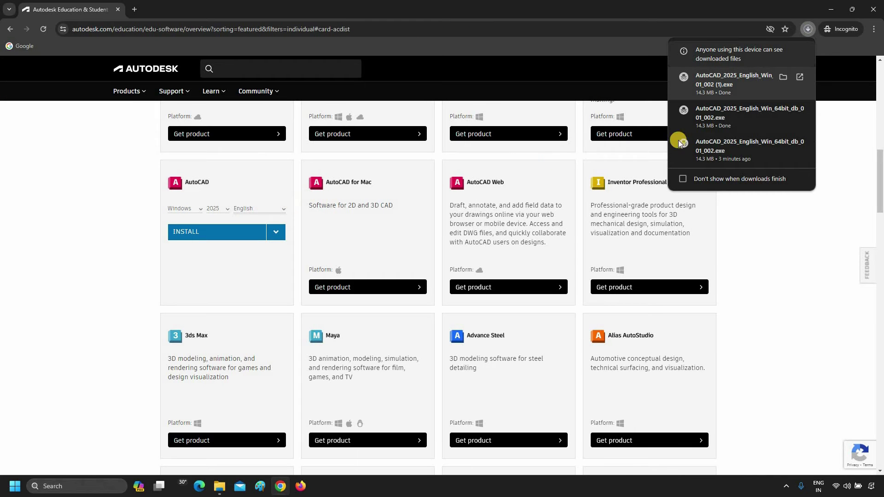
Confirm the 2.6 GB 7z archive finished, then open the AutoCad 2025 folder in File Explorer.
{"action": "left_click", "coordinate": [809, 30]}
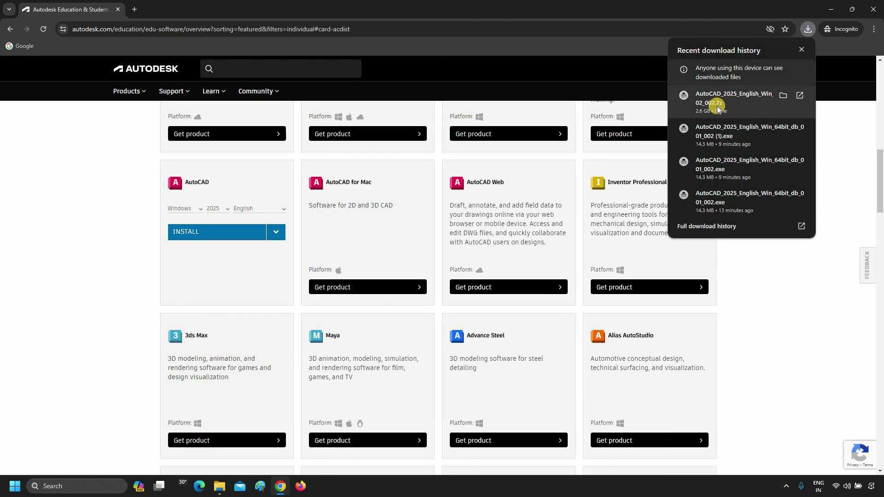
{"action": "left_click", "coordinate": [220, 487]}
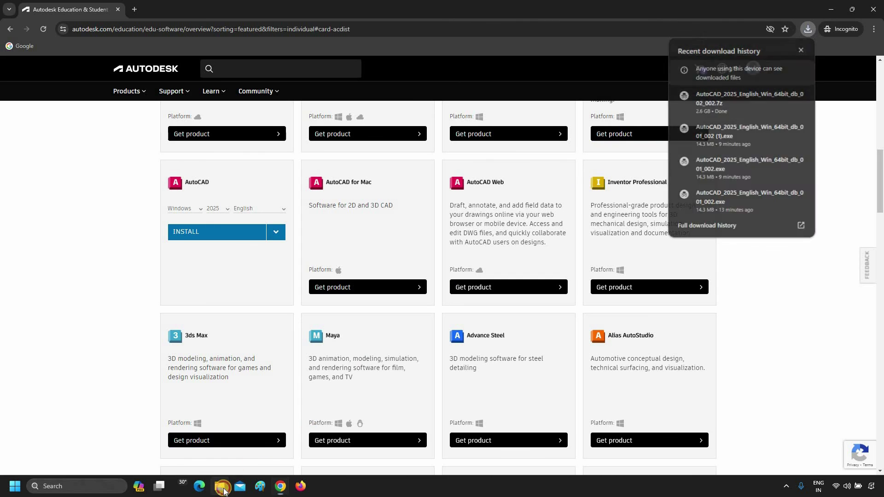